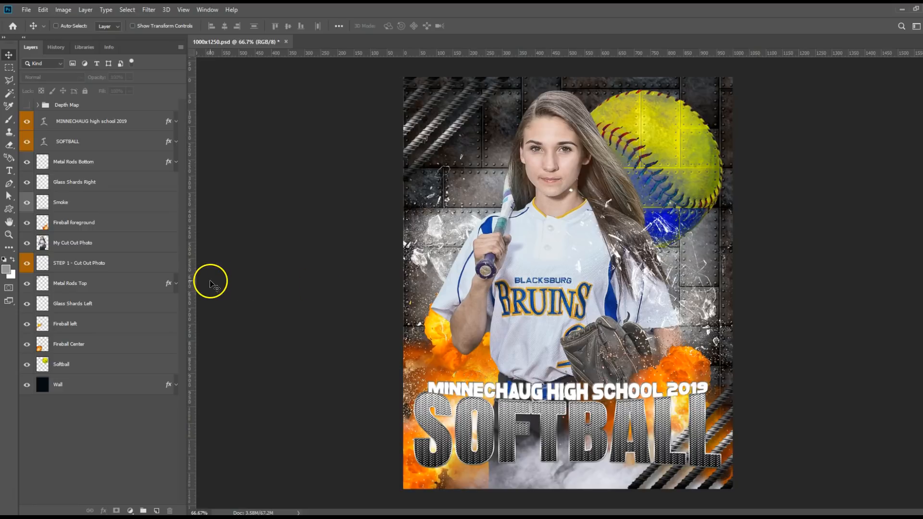
Make the Depth Map group visible and expand it to show its layers
{"action": "left_click", "coordinate": [86, 241]}
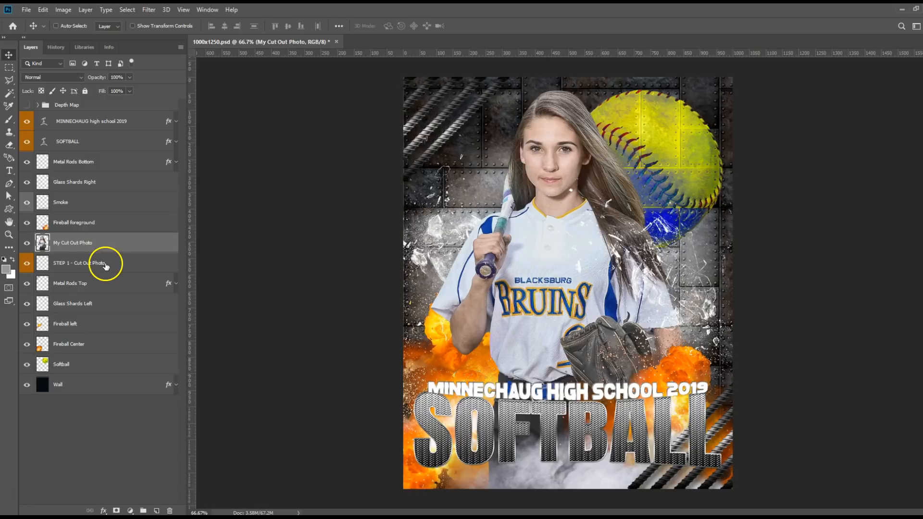
{"action": "left_click", "coordinate": [76, 141]}
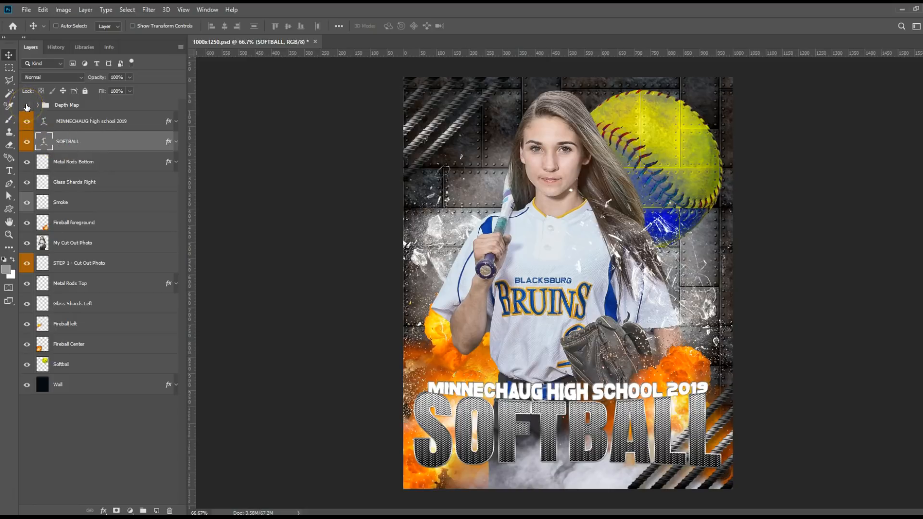
{"action": "left_click", "coordinate": [27, 104]}
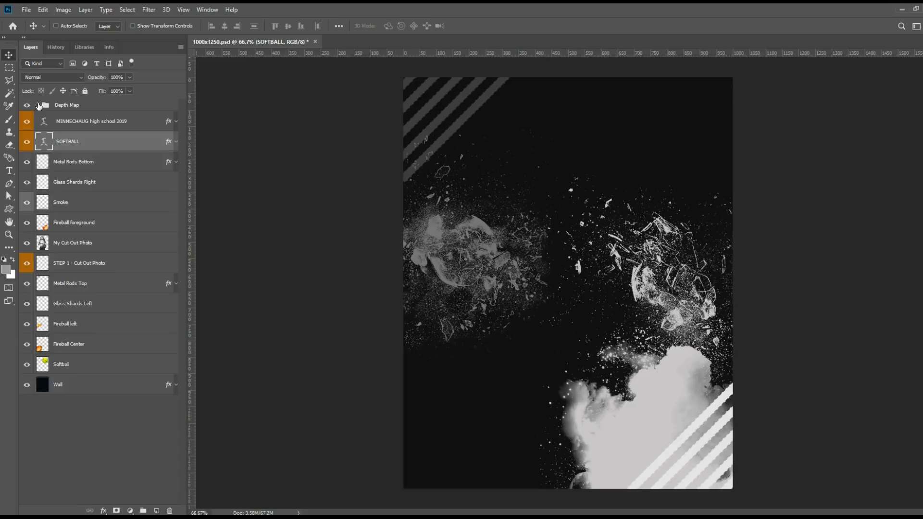
{"action": "left_click", "coordinate": [39, 106]}
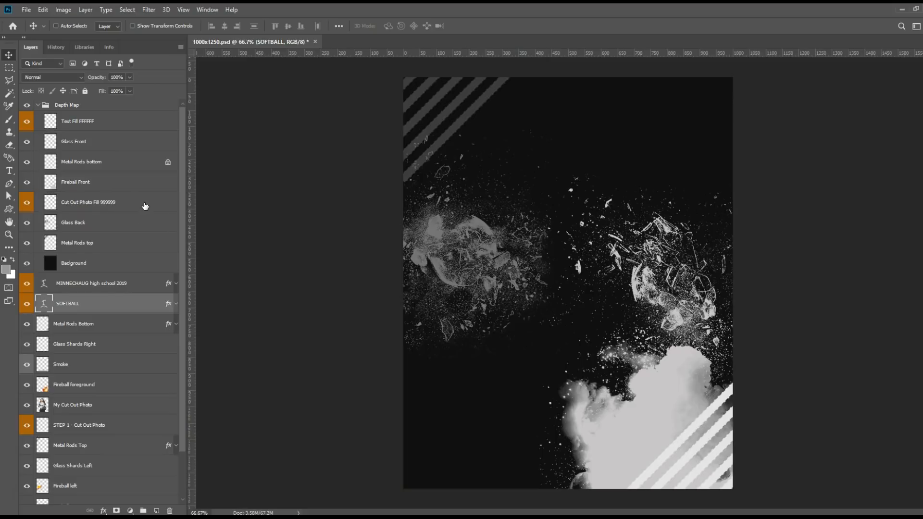
On the Cut Out Photo Fill 999999 layer, load the My Cut Out Photo outline as a selection and set the foreground color to 999999
{"action": "left_click", "coordinate": [128, 202]}
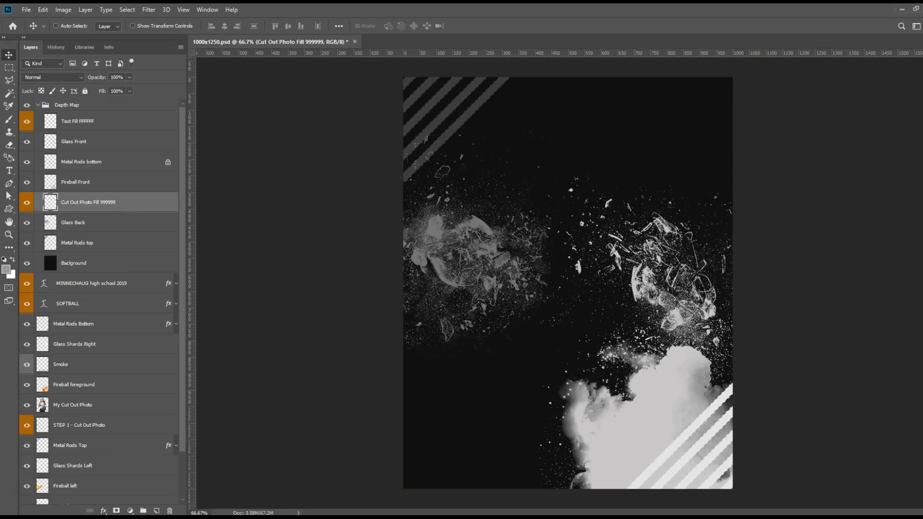
{"action": "left_click", "coordinate": [41, 405], "text": "ctrl"}
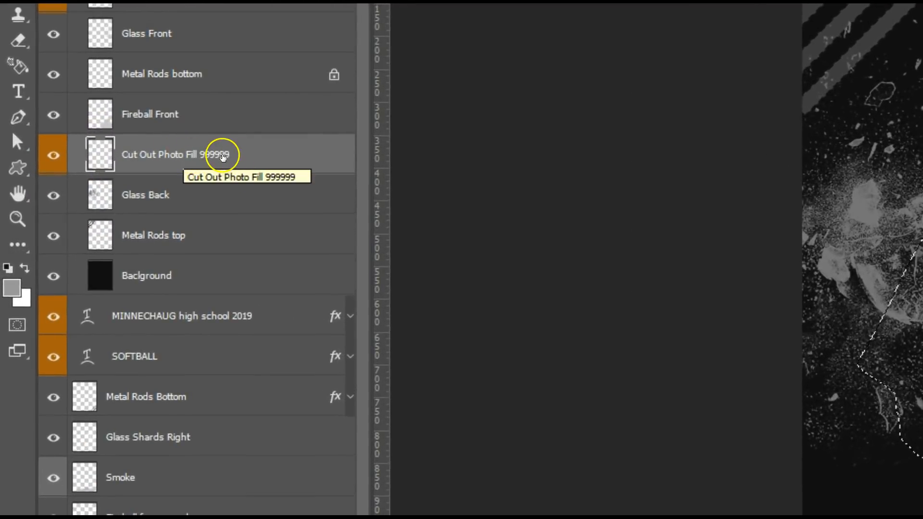
{"action": "left_click", "coordinate": [11, 285]}
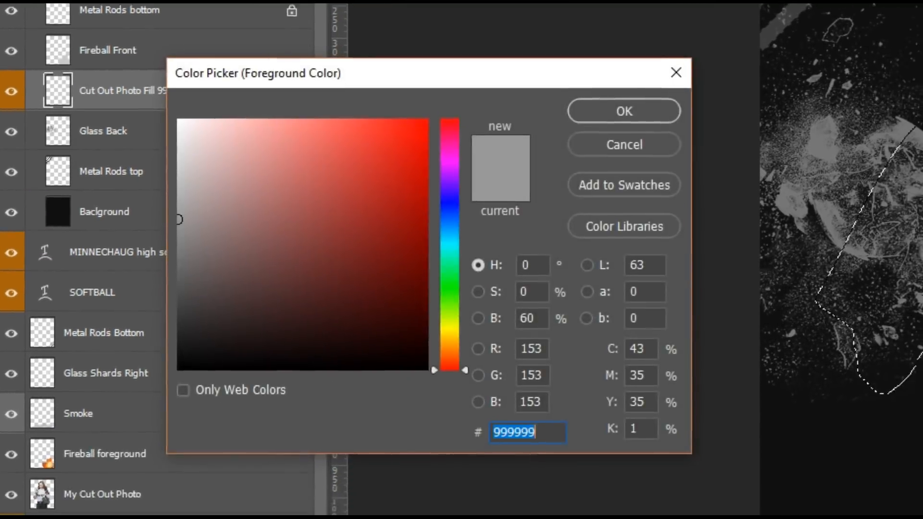
{"action": "left_click", "coordinate": [528, 419]}
{"action": "double_click", "coordinate": [513, 416]}
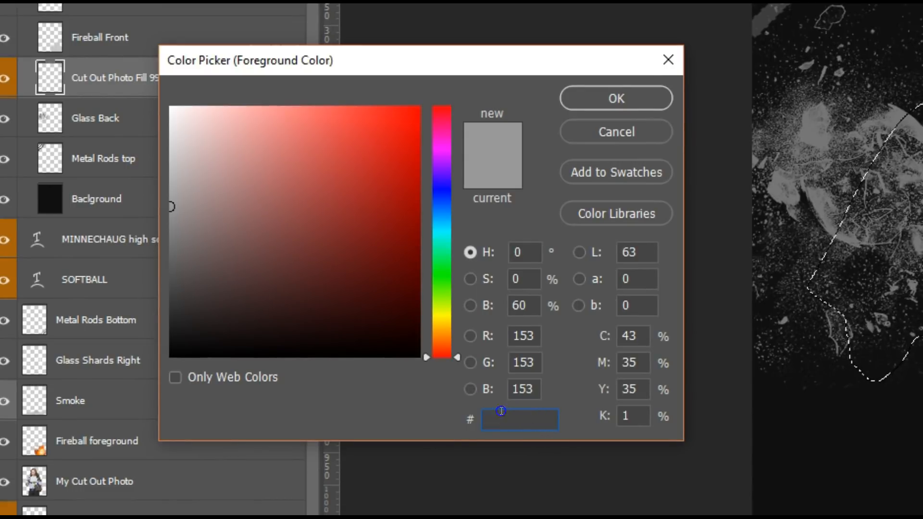
{"action": "type", "text": "999999"}
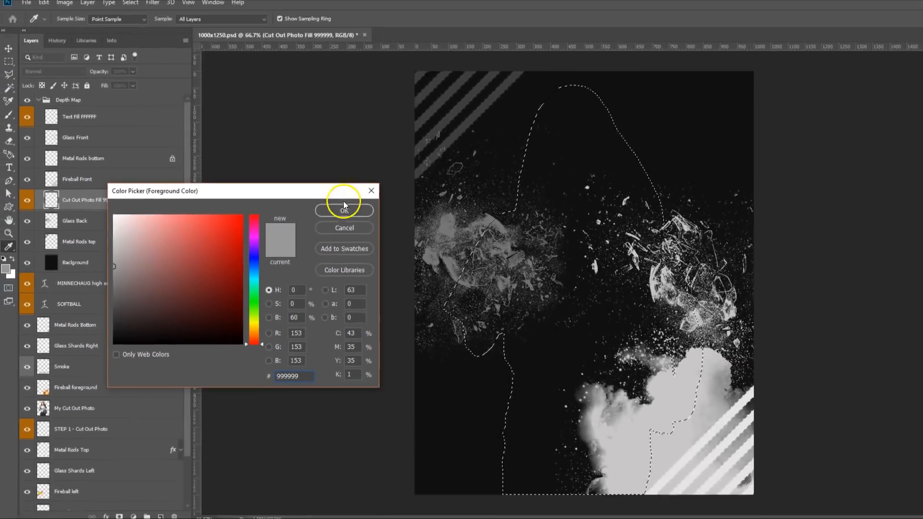
{"action": "left_click", "coordinate": [344, 210]}
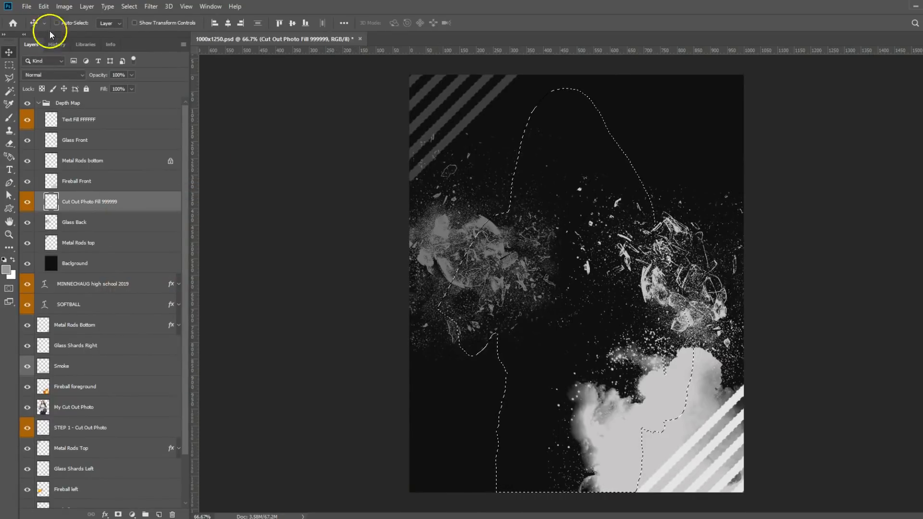
Fill the athlete-shaped selection on the Cut Out Photo Fill 999999 layer with the foreground color
{"action": "left_click", "coordinate": [44, 7]}
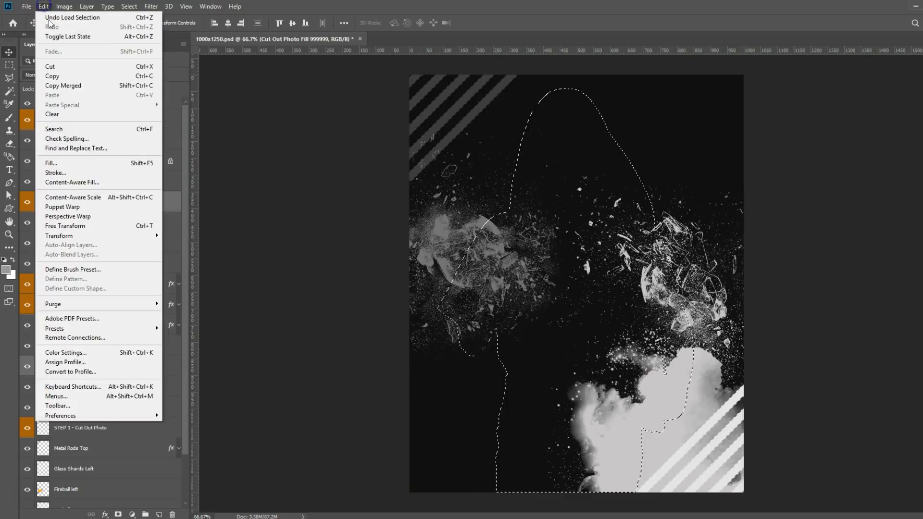
{"action": "left_click", "coordinate": [51, 163]}
{"action": "left_click", "coordinate": [513, 140]}
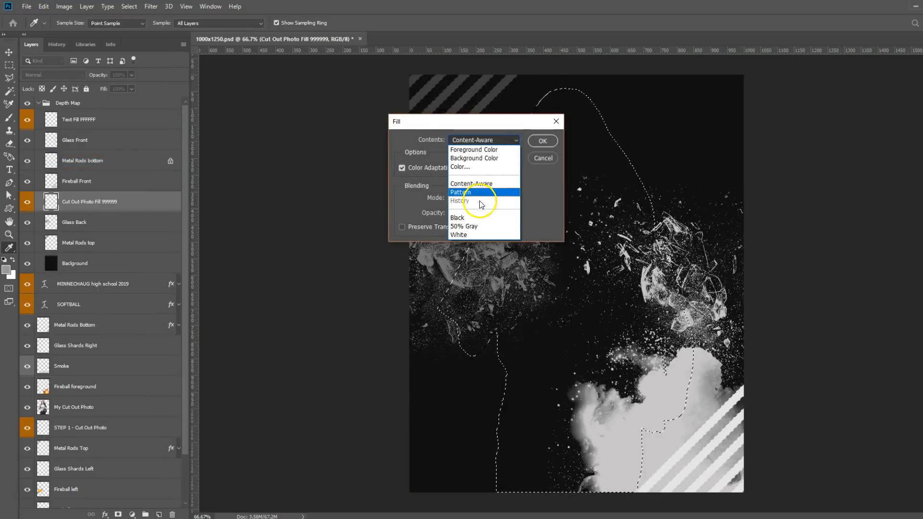
{"action": "left_click", "coordinate": [483, 149]}
{"action": "left_click", "coordinate": [542, 141]}
{"action": "key", "text": "v"}
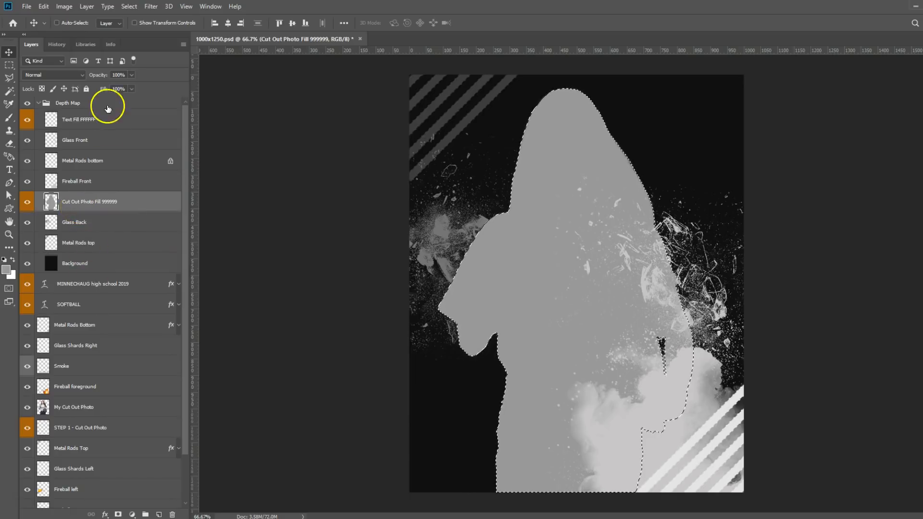
Select the Text Fill FFFFFF layer in the Depth Map group and set the foreground color to white
{"action": "left_click", "coordinate": [108, 120]}
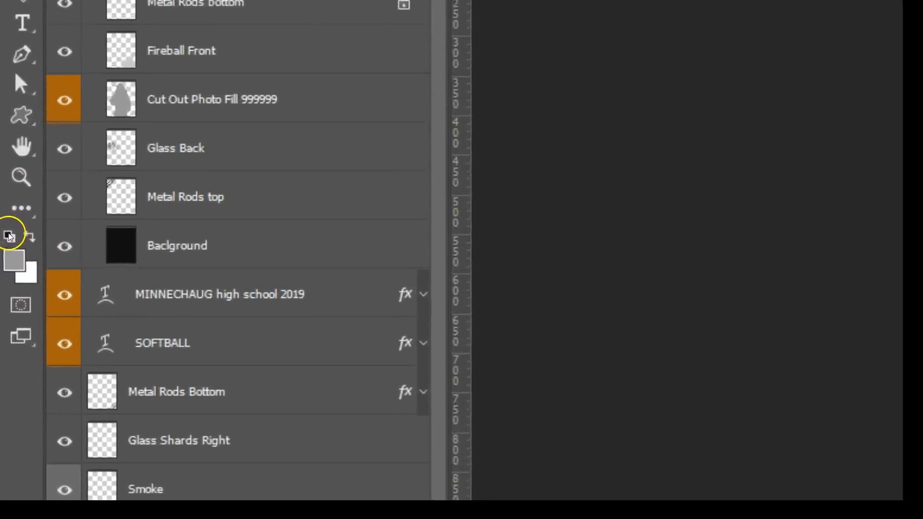
{"action": "left_click", "coordinate": [9, 235]}
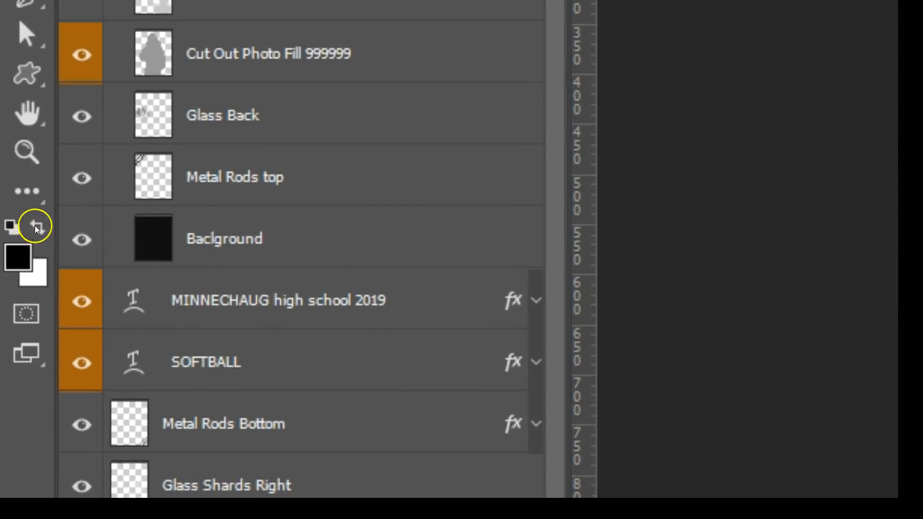
{"action": "left_click", "coordinate": [32, 229]}
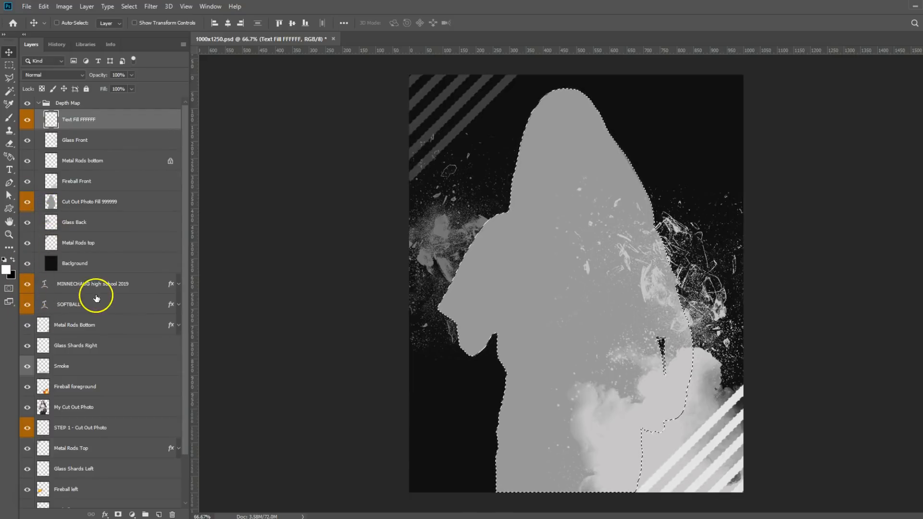
Load the outline of the SOFTBALL text layer as a selection
{"action": "left_click", "coordinate": [67, 305], "text": "ctrl"}
{"action": "left_click", "coordinate": [28, 304]}
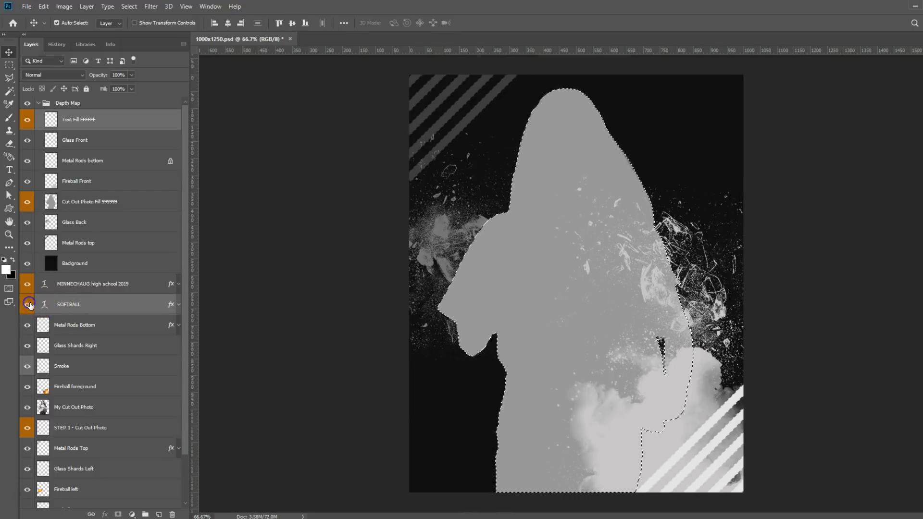
{"action": "left_click", "coordinate": [44, 306], "text": "ctrl"}
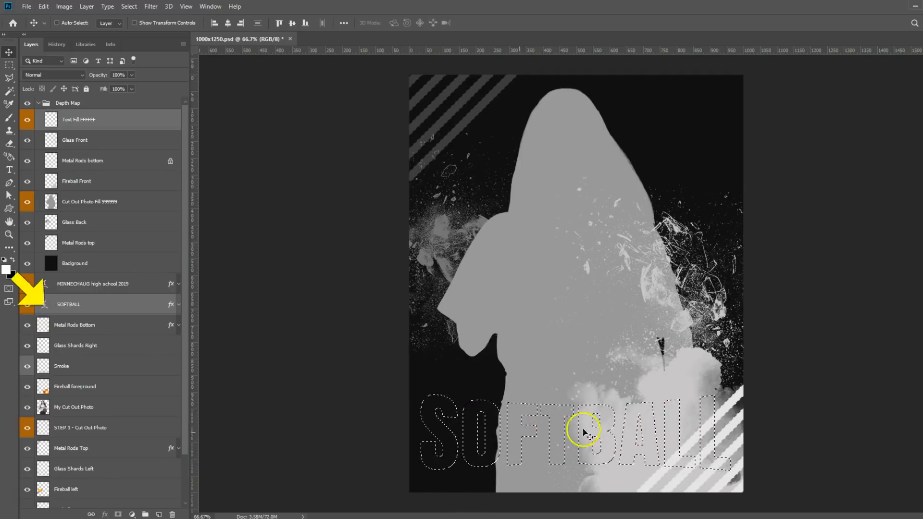
Fill the SOFTBALL selection with the white foreground color at 100% opacity on the Text Fill FFFFFF layer alone
{"action": "left_click", "coordinate": [44, 7]}
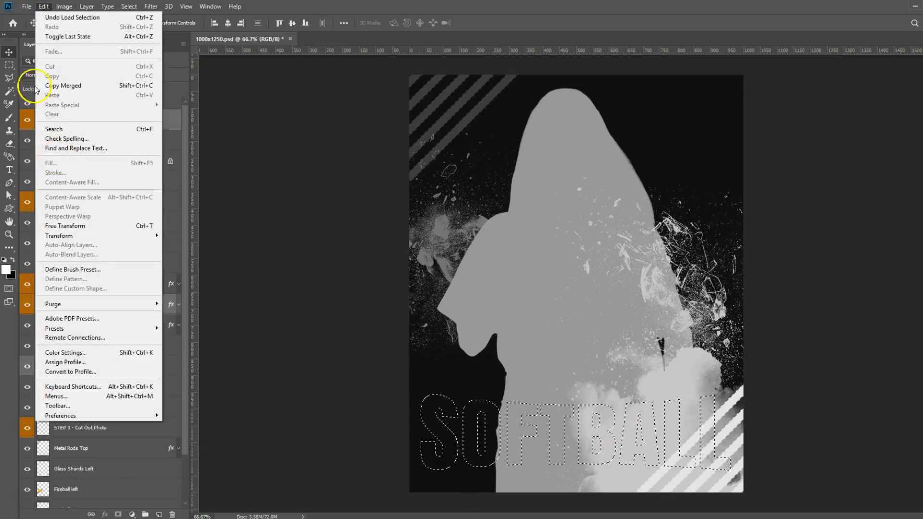
{"action": "left_click", "coordinate": [169, 122]}
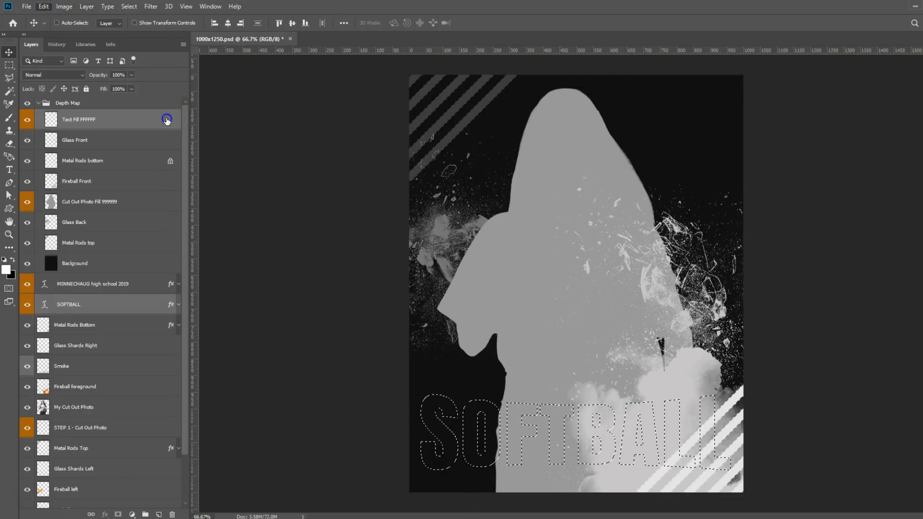
{"action": "left_click", "coordinate": [43, 7]}
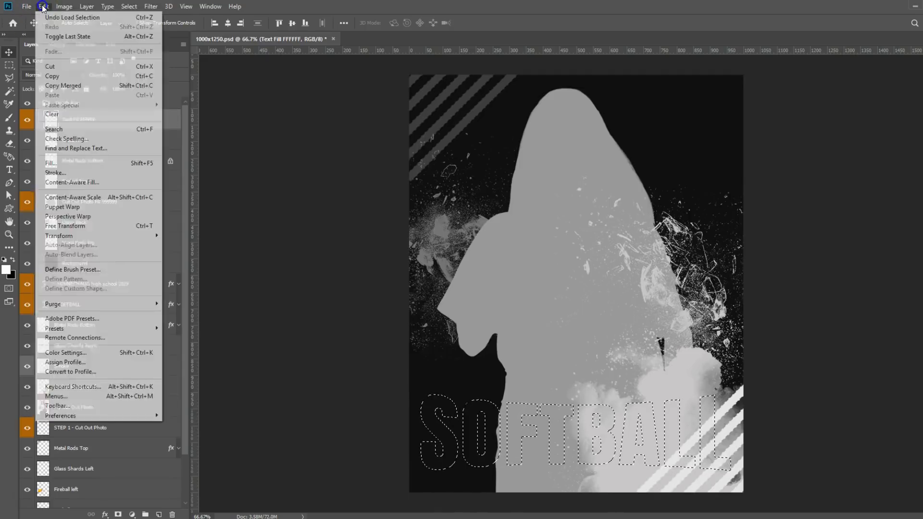
{"action": "left_click", "coordinate": [67, 164]}
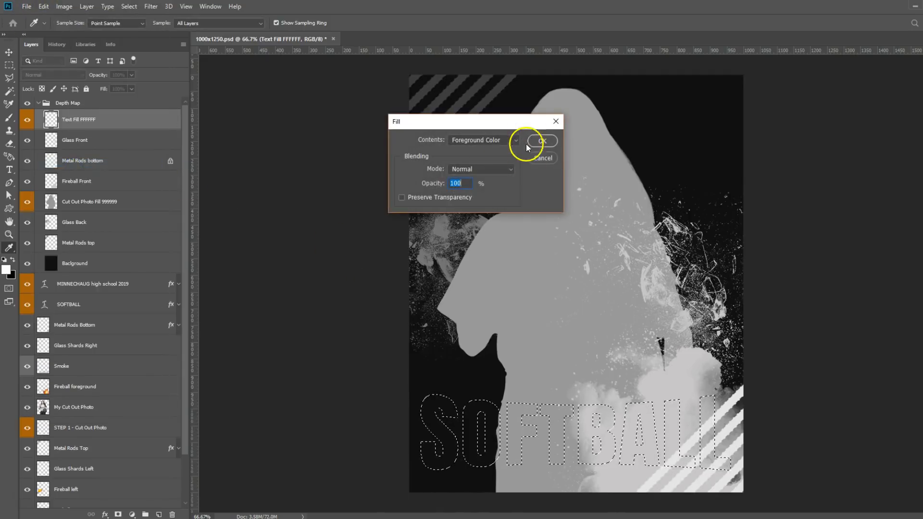
{"action": "left_click", "coordinate": [545, 140]}
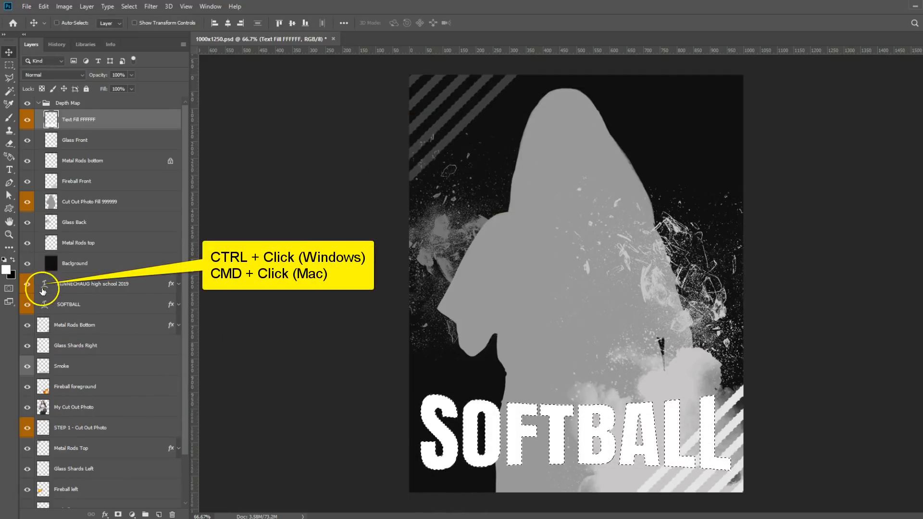
Load the MINNECHAUG high school 2019 text outline, fill it with white on the Text Fill FFFFFF layer, and deselect
{"action": "left_click", "coordinate": [44, 284], "text": "ctrl"}
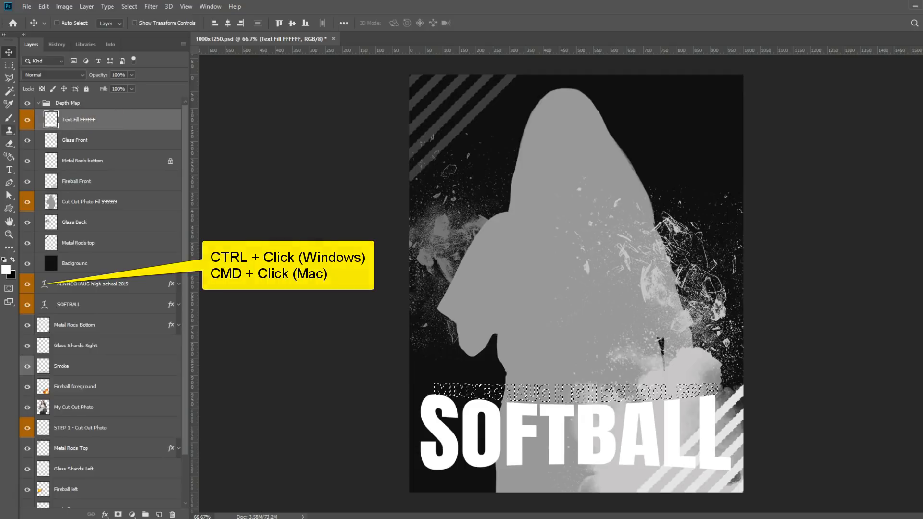
{"action": "left_click", "coordinate": [46, 8]}
{"action": "left_click", "coordinate": [53, 162]}
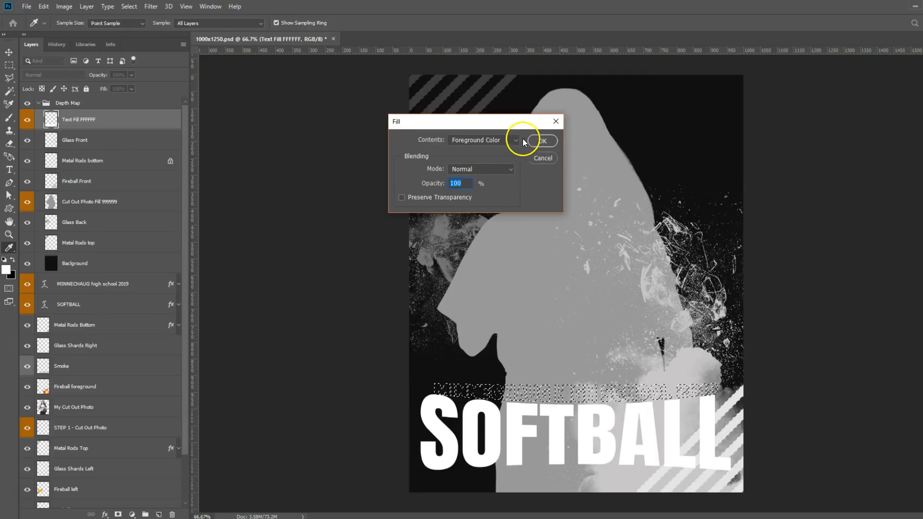
{"action": "left_click", "coordinate": [538, 140]}
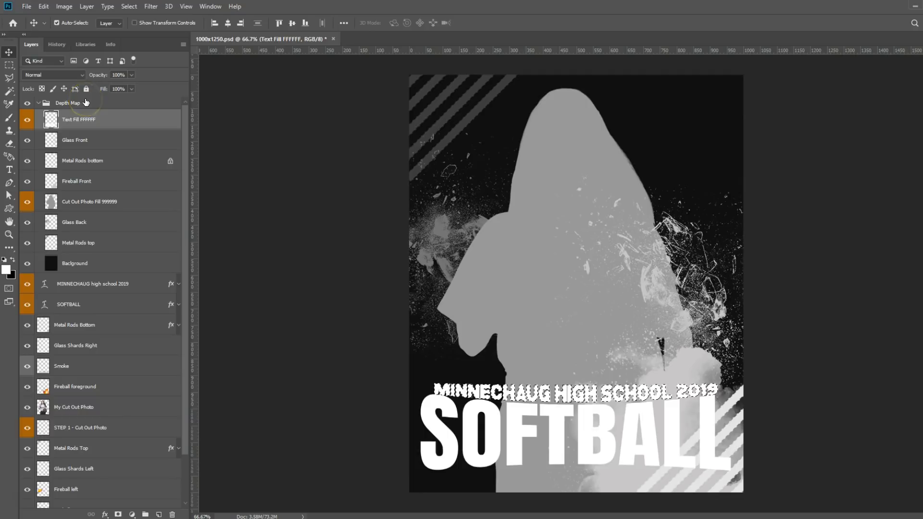
{"action": "key", "text": "ctrl+d"}
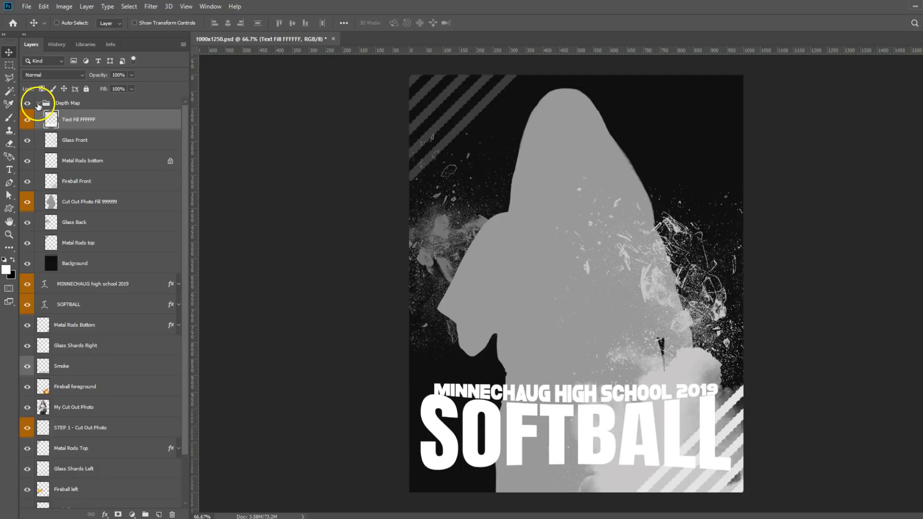
Collapse and hide the Depth Map group, and save the artwork as a JPEG named MoltenSoftball in the 3D Facebook Photo folder
{"action": "left_click", "coordinate": [38, 104]}
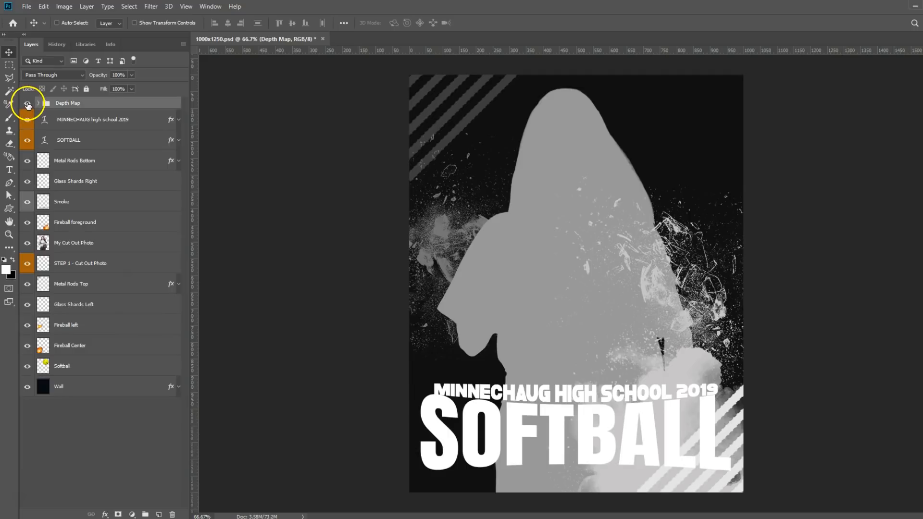
{"action": "left_click", "coordinate": [28, 104]}
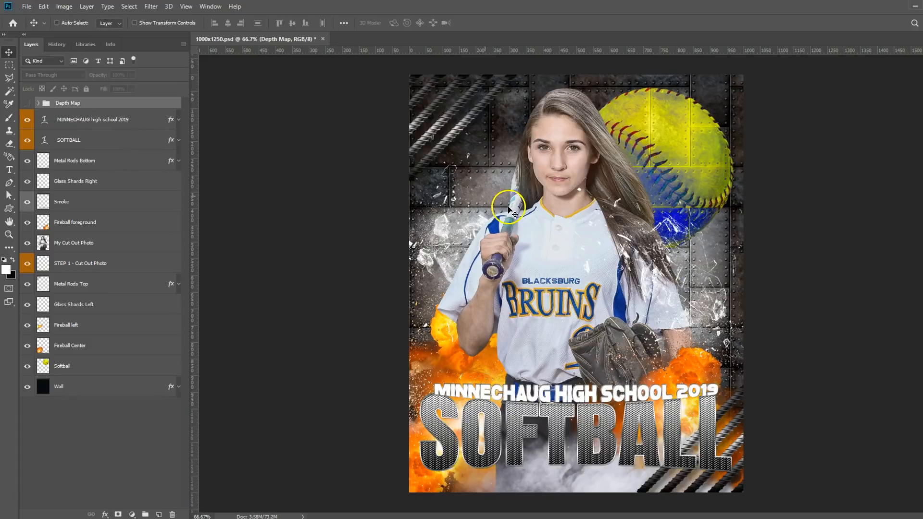
{"action": "left_click", "coordinate": [26, 7]}
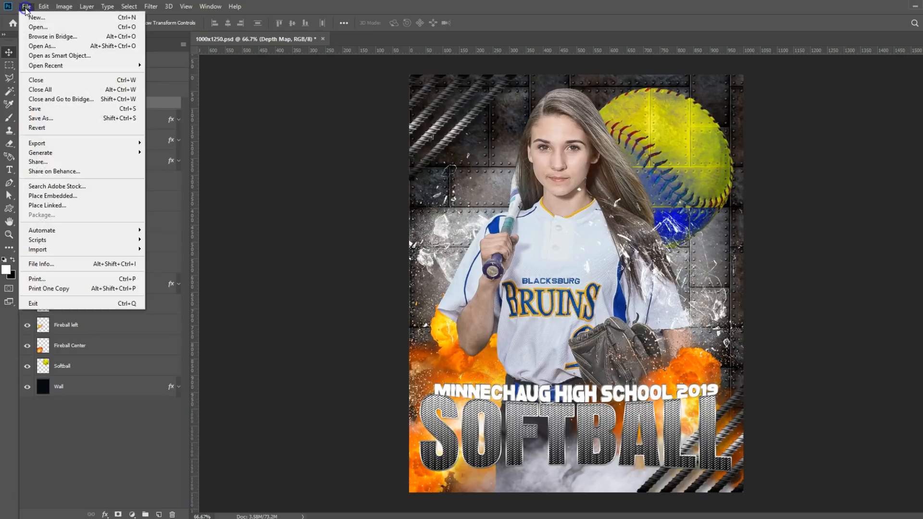
{"action": "left_click", "coordinate": [50, 118]}
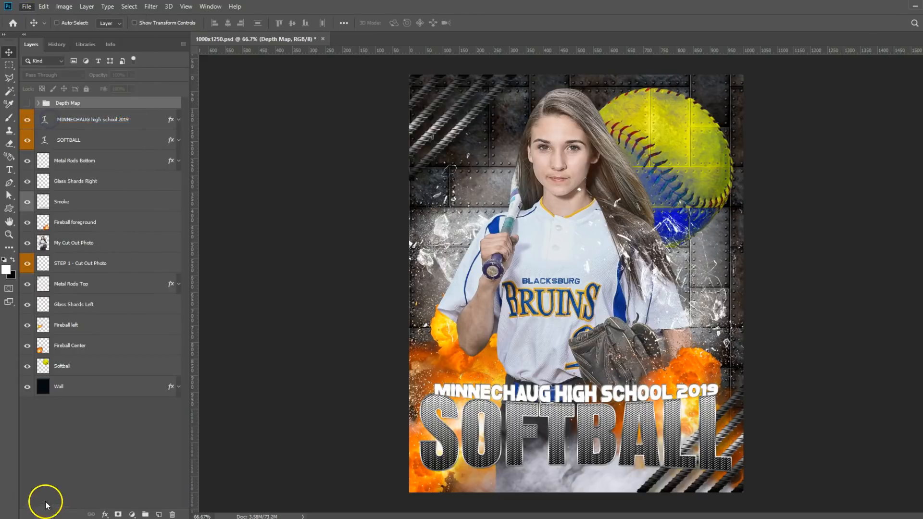
{"action": "type", "text": "MoltenSoftball"}
{"action": "left_click", "coordinate": [214, 416]}
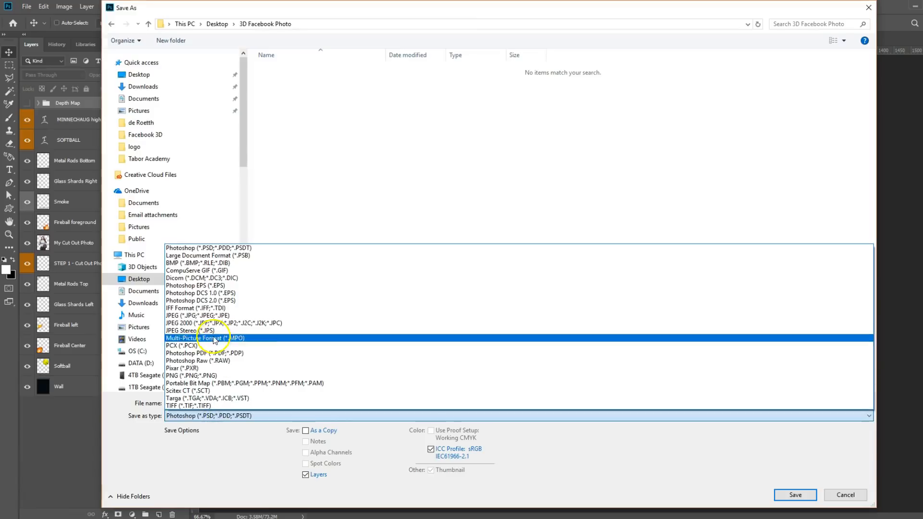
{"action": "left_click", "coordinate": [204, 316]}
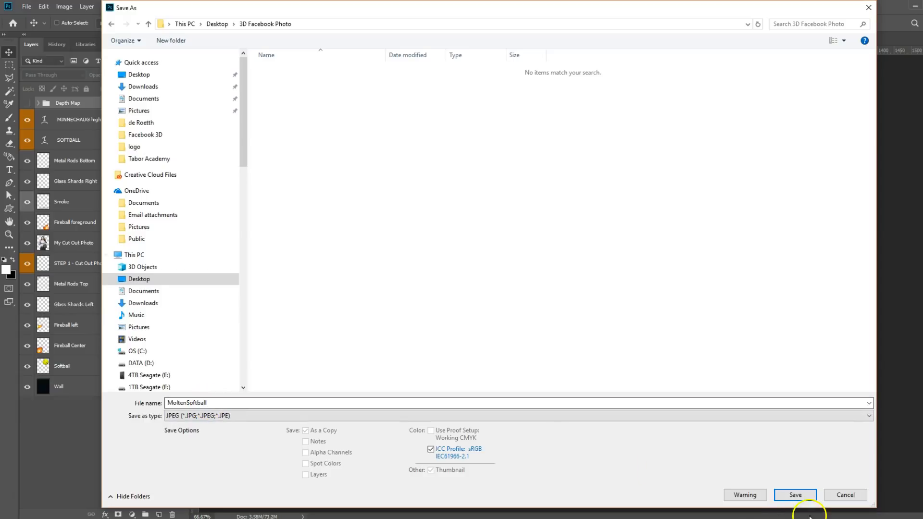
{"action": "left_click", "coordinate": [795, 495]}
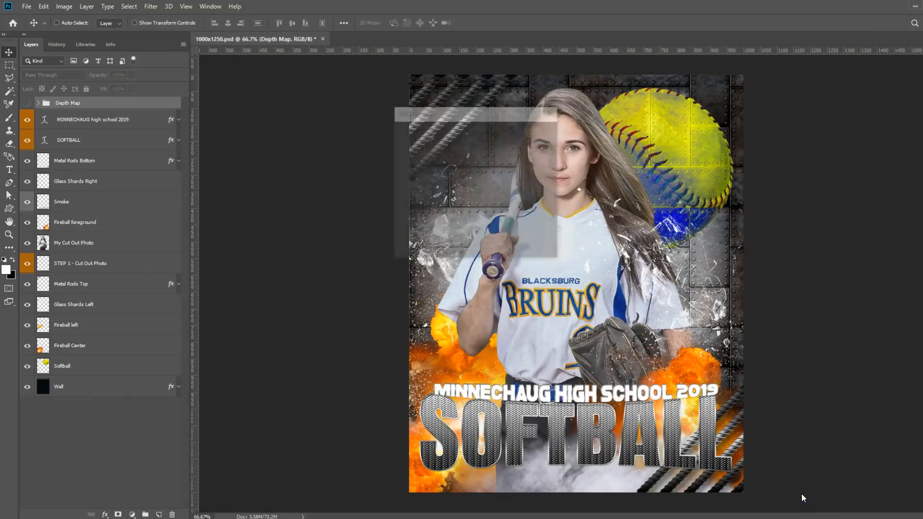
{"action": "left_click", "coordinate": [534, 131]}
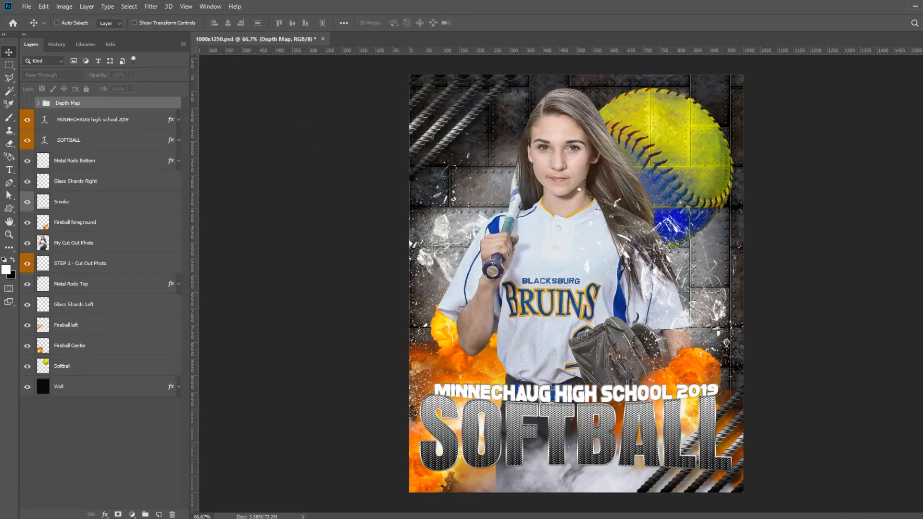
Show the Depth Map group and save the image as a maximum-quality JPEG named MoltenSoftball_depth in the 3D Facebook Photo folder
{"action": "left_click", "coordinate": [27, 104]}
{"action": "left_click", "coordinate": [26, 104]}
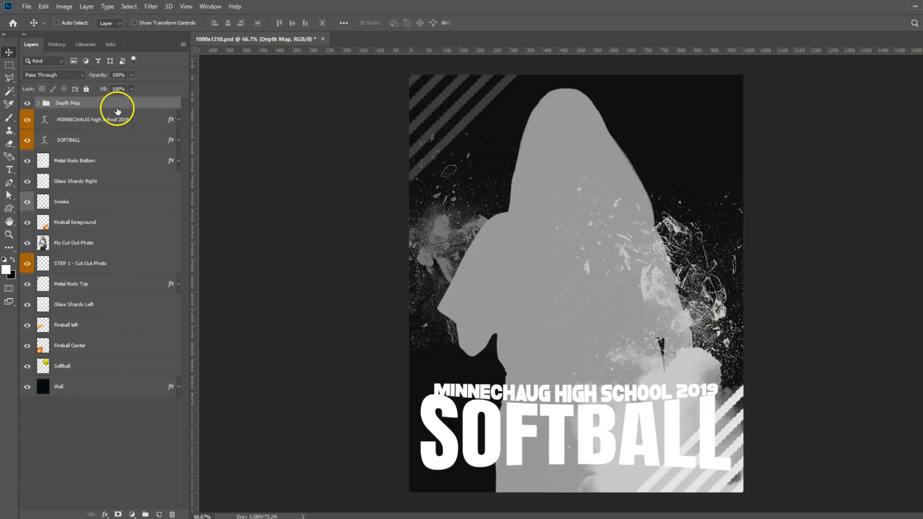
{"action": "left_click", "coordinate": [30, 5]}
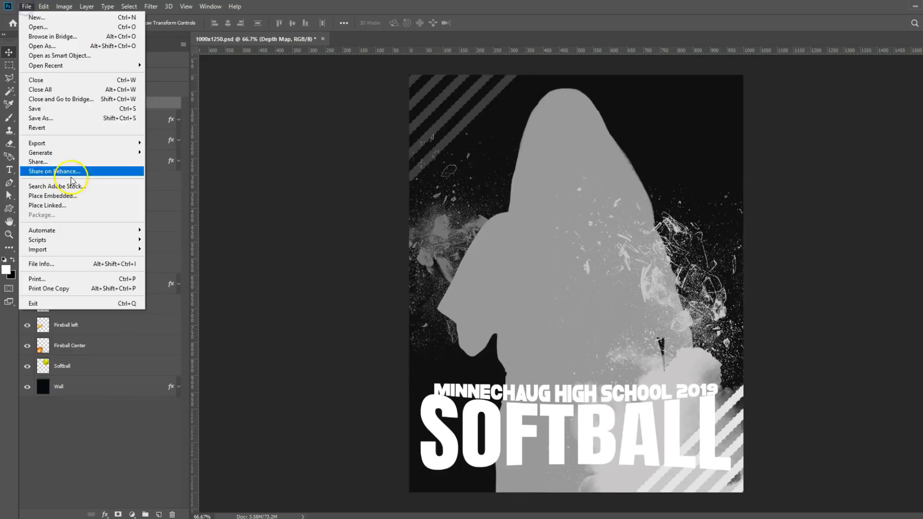
{"action": "left_click", "coordinate": [615, 371]}
{"action": "key", "text": "ctrl+shift+s"}
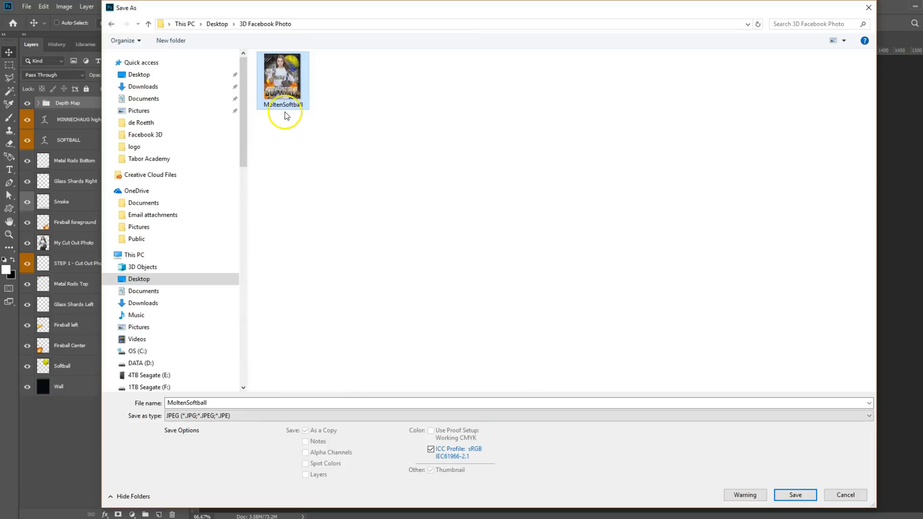
{"action": "double_click", "coordinate": [212, 404]}
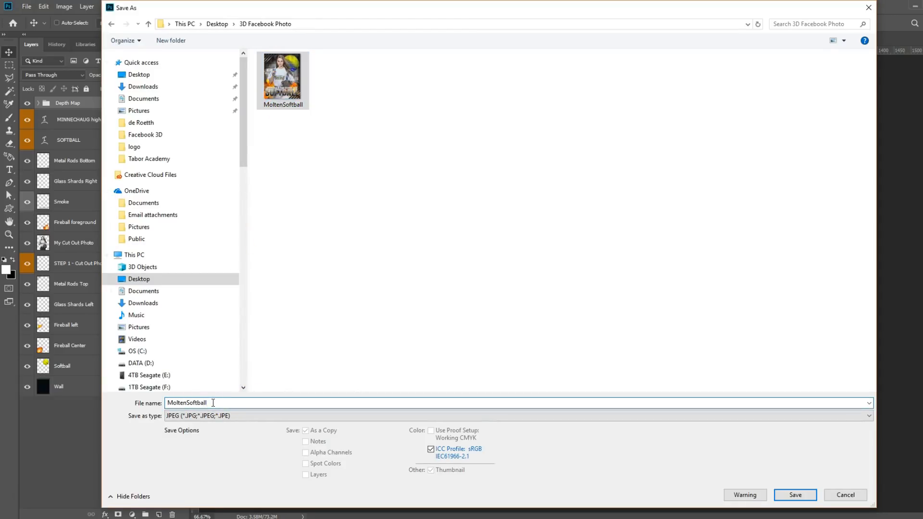
{"action": "type", "text": "_depth"}
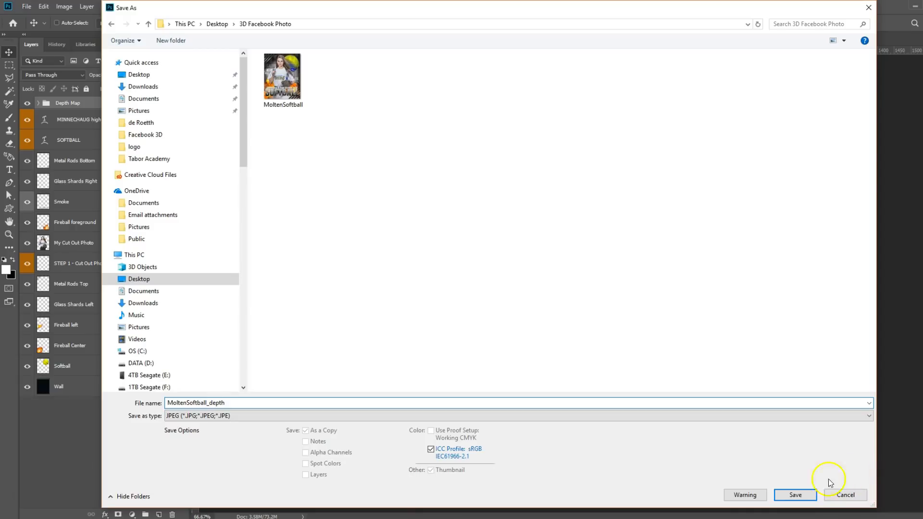
{"action": "left_click", "coordinate": [803, 495]}
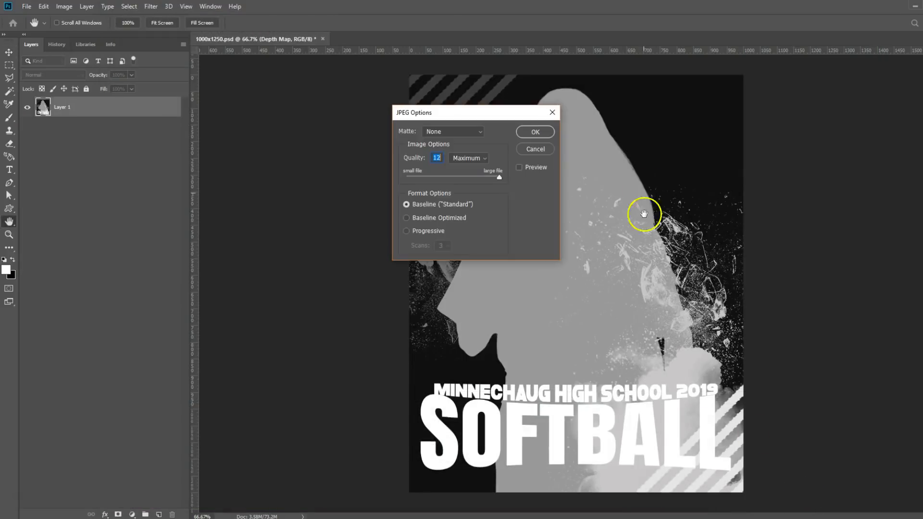
{"action": "left_click", "coordinate": [538, 131]}
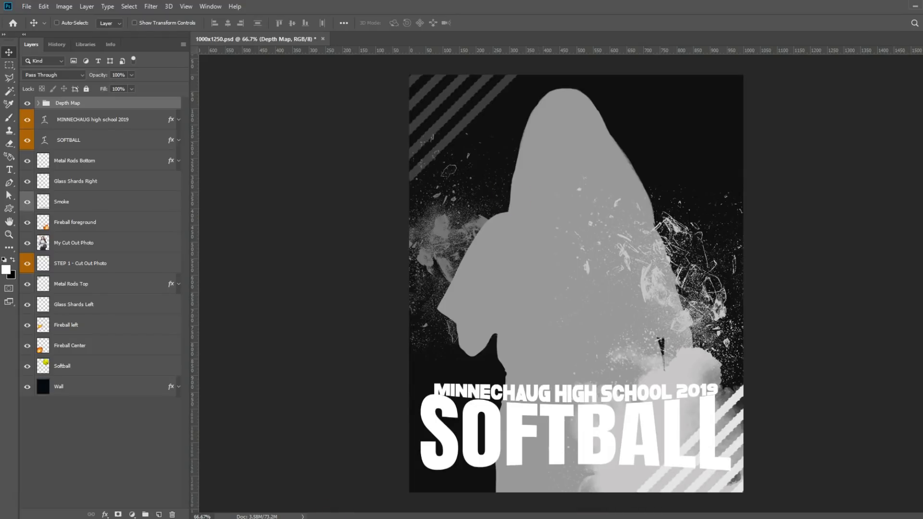
Switch to the Ashe Training page on Facebook in the browser and start a photo upload for a new post
{"action": "left_click", "coordinate": [23, 499]}
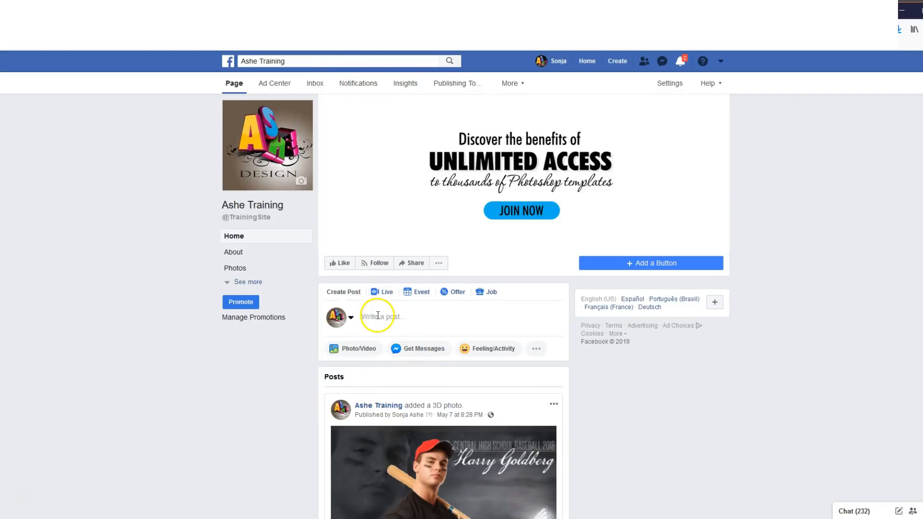
{"action": "left_click", "coordinate": [348, 351]}
{"action": "left_click", "coordinate": [358, 326]}
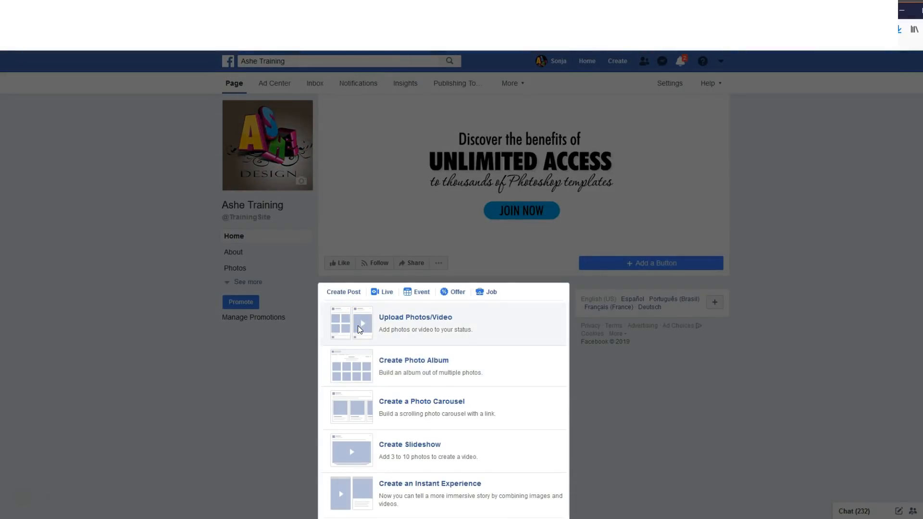
{"action": "left_click", "coordinate": [359, 325]}
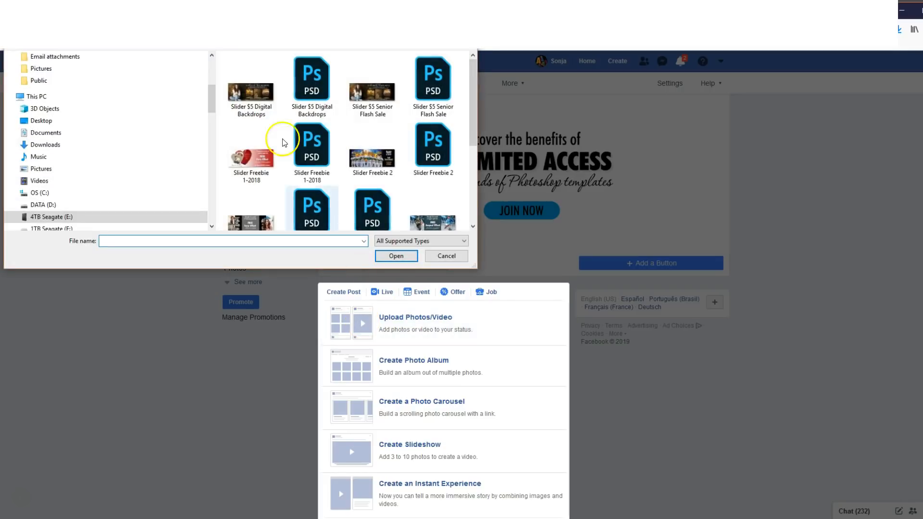
Add both MoltenSoftball and MoltenSoftball_depth from the desktop's 3D Facebook Photo folder to the post
{"action": "left_click", "coordinate": [48, 121]}
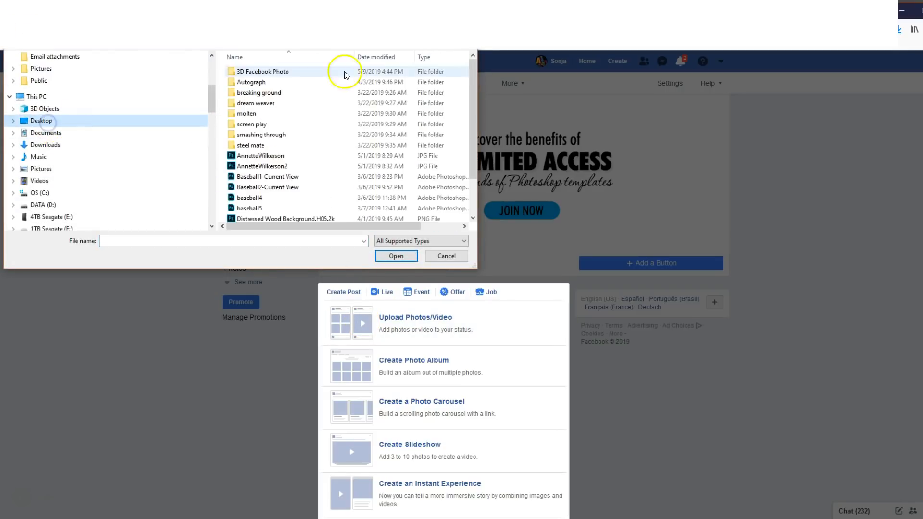
{"action": "double_click", "coordinate": [282, 71]}
{"action": "left_click", "coordinate": [265, 92]}
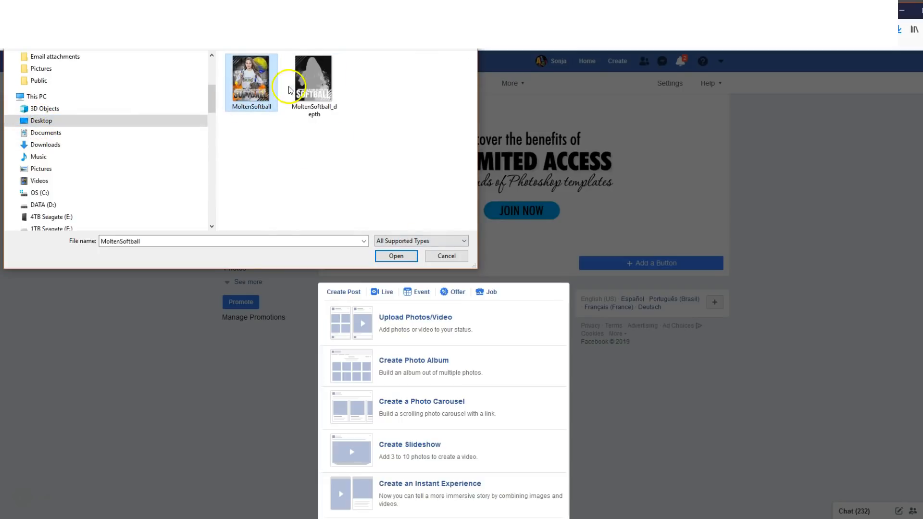
{"action": "left_click", "coordinate": [328, 92], "text": "ctrl"}
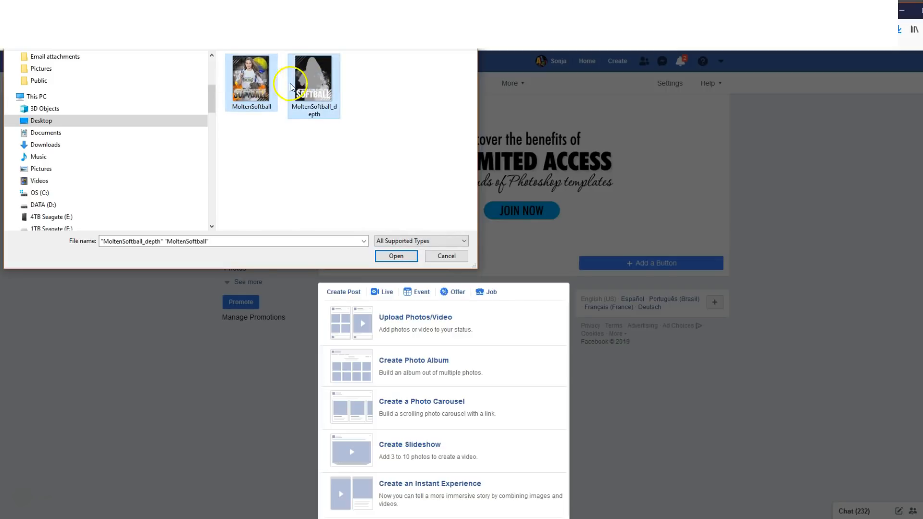
{"action": "left_click", "coordinate": [396, 256]}
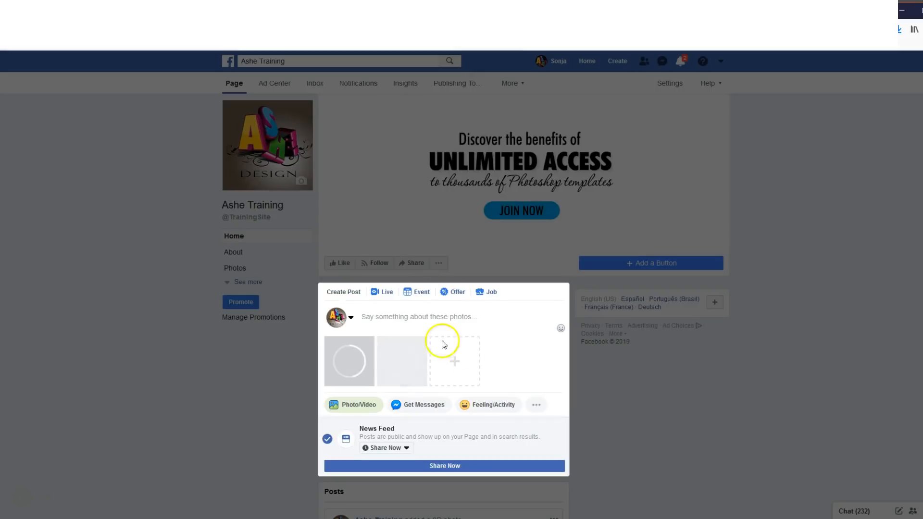